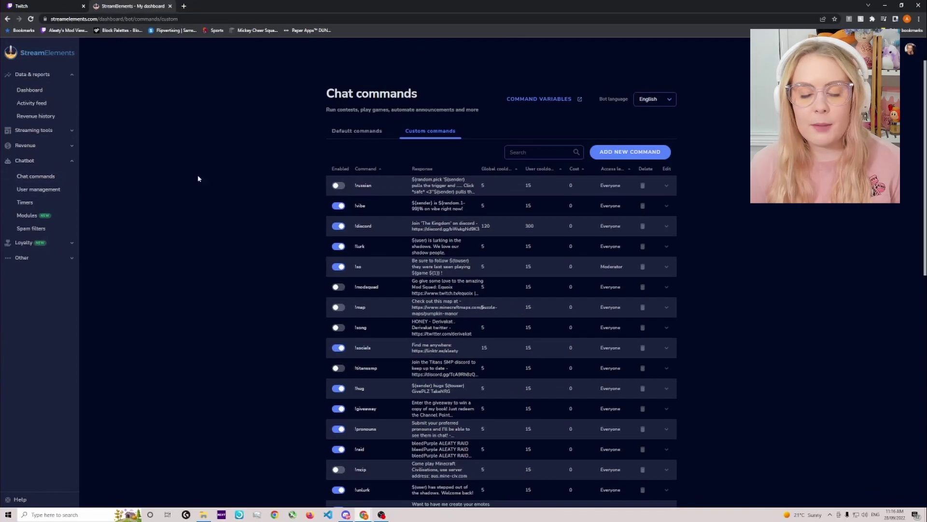
# - Expand the !secretsanta command's settings to reveal its Response field
pyautogui.scroll(-15, 586, 198)
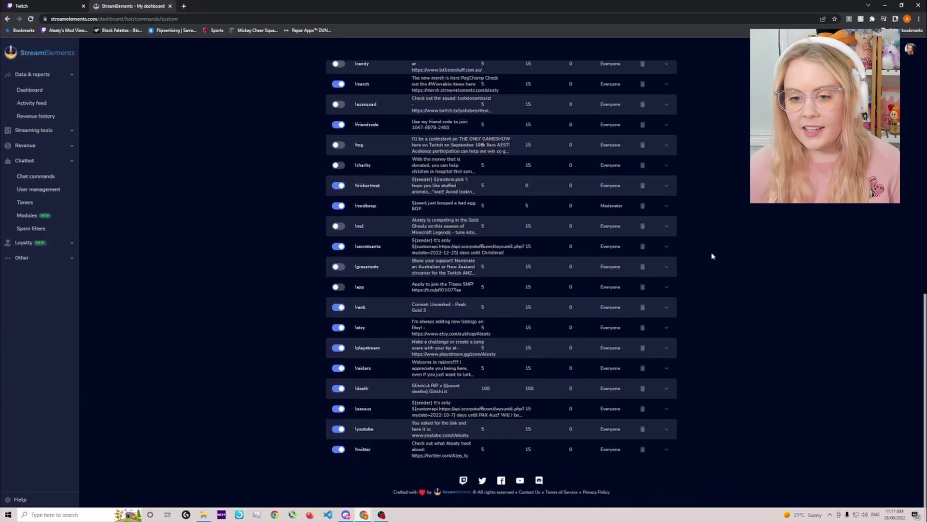
pyautogui.click(667, 247)
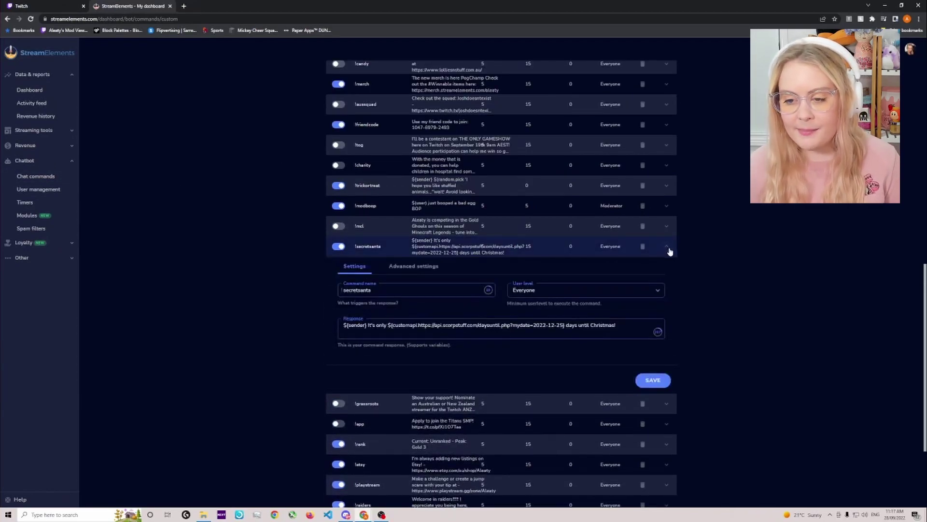
pyautogui.scroll(-1, 670, 262)
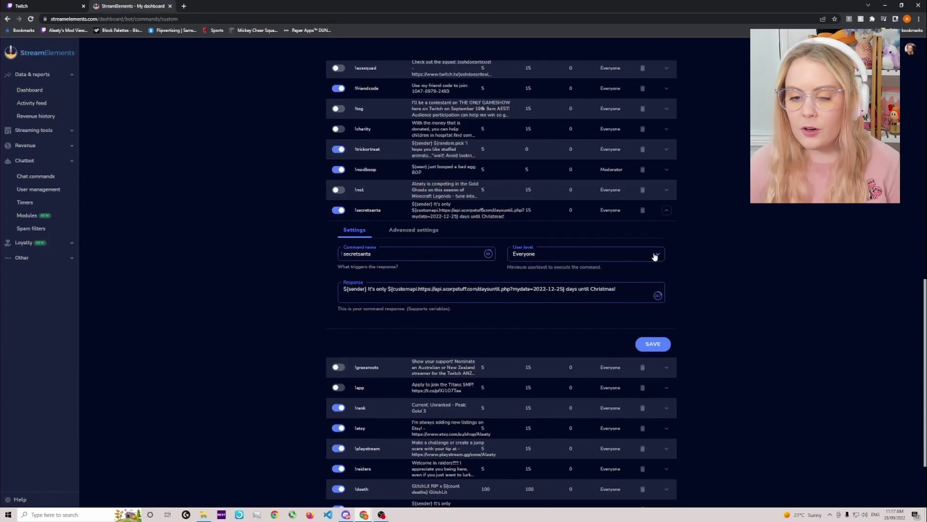
# - Highlight the !secretsanta response text, then the ${sender} variable within it
pyautogui.moveTo(617, 288); pyautogui.dragTo(296, 295)
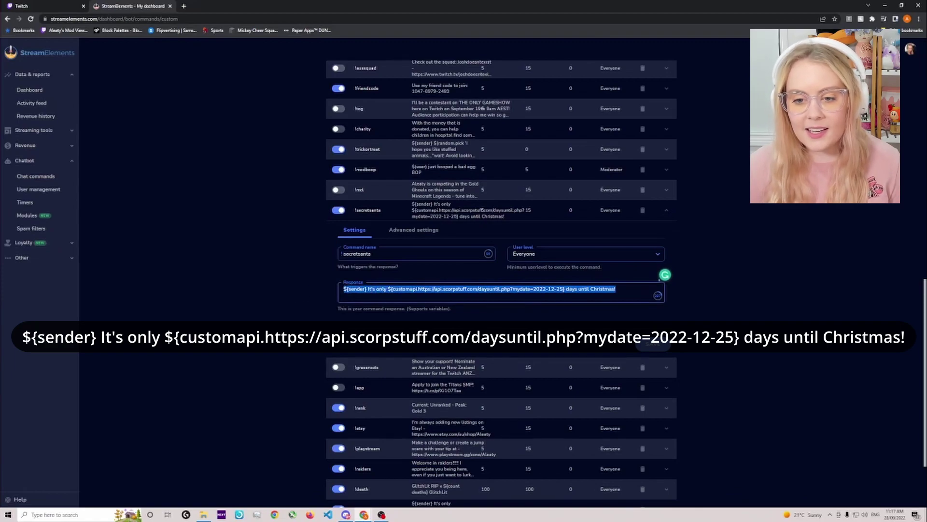
pyautogui.click(387, 289)
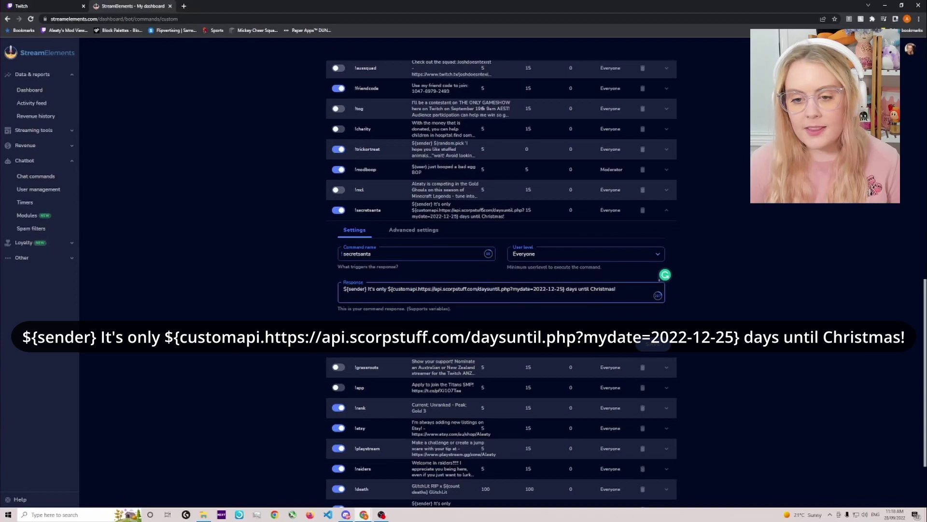
pyautogui.moveTo(367, 289); pyautogui.dragTo(343, 289)
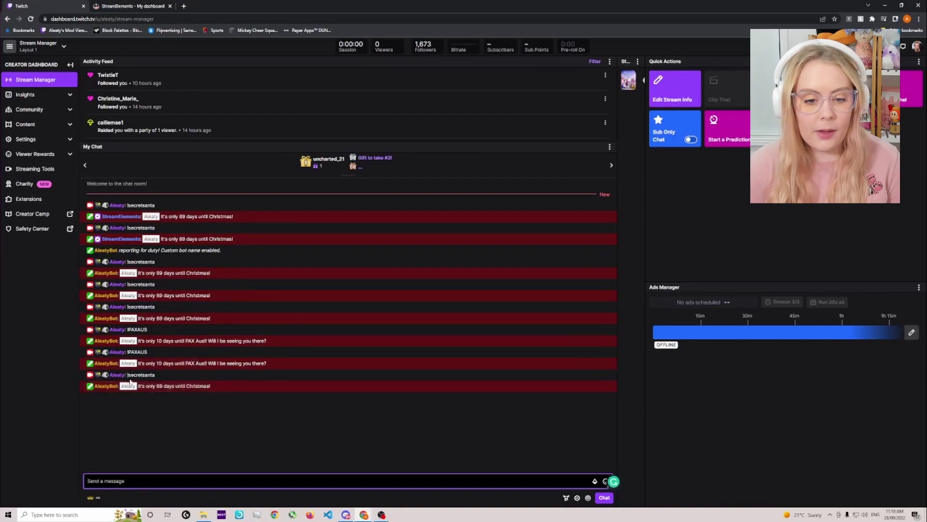
# - Return to the StreamElements !secretsanta command settings from Twitch chat
pyautogui.click(126, 6)
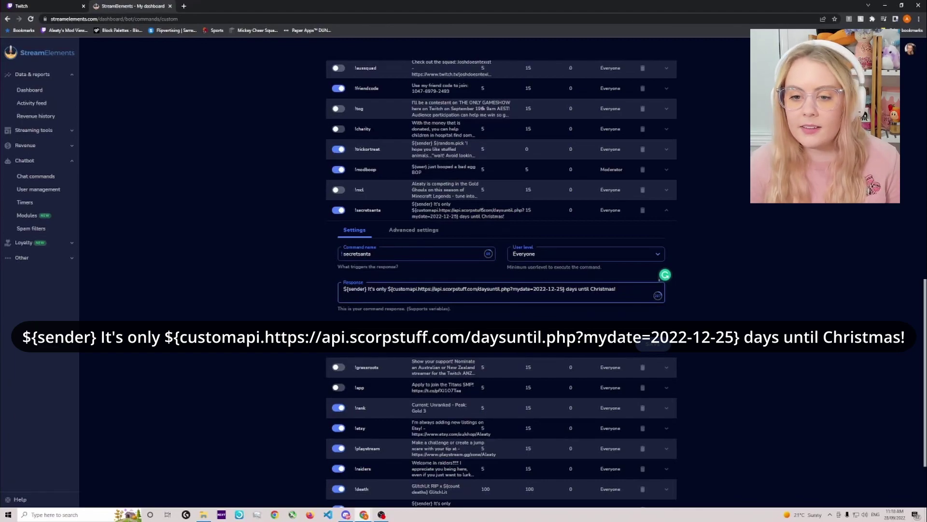
# - Highlight parts of the !secretsanta response, including ${sender} and the customapi daysuntil countdown
pyautogui.moveTo(344, 288); pyautogui.dragTo(616, 289)
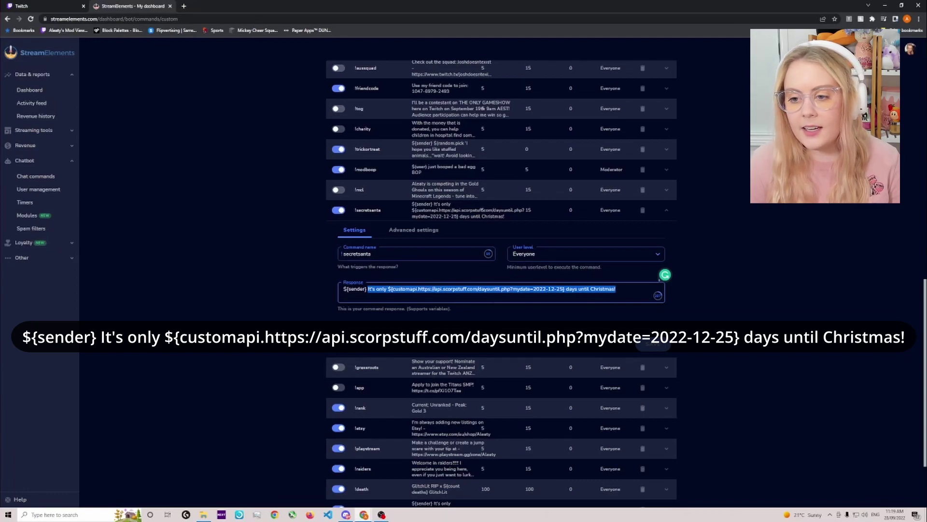
pyautogui.click(371, 289)
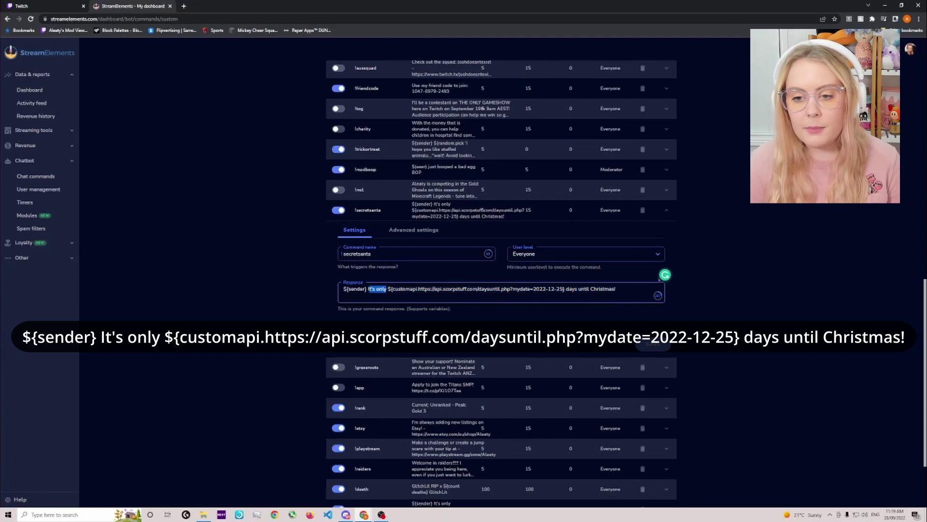
pyautogui.moveTo(571, 288); pyautogui.dragTo(600, 289)
pyautogui.click(616, 289)
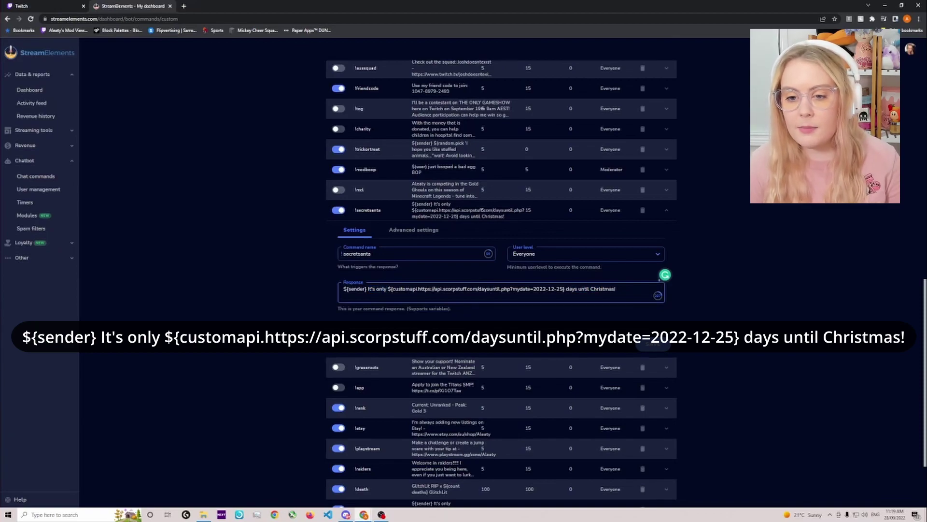
pyautogui.moveTo(388, 289); pyautogui.dragTo(564, 289)
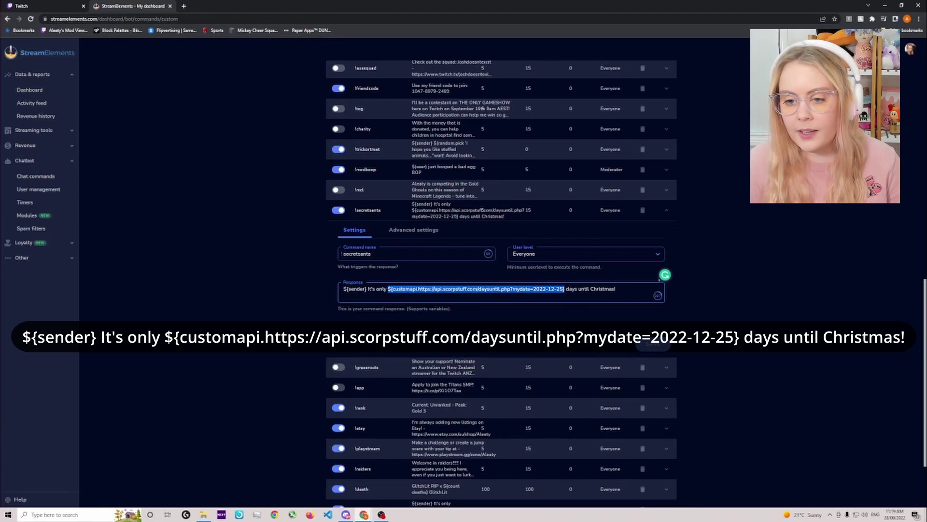
pyautogui.click(409, 289)
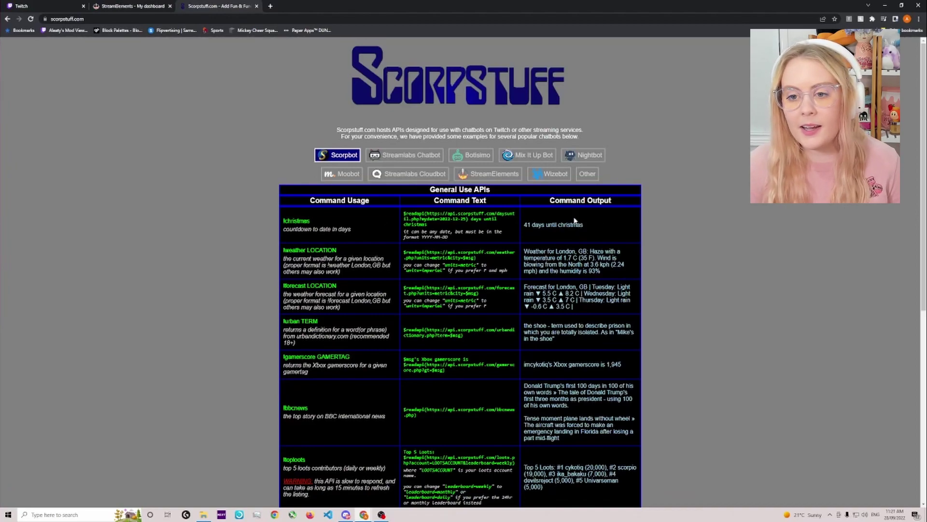
# - Show Scorpstuff's StreamElements-syntax examples and highlight the !christmas countdown command text
pyautogui.click(488, 174)
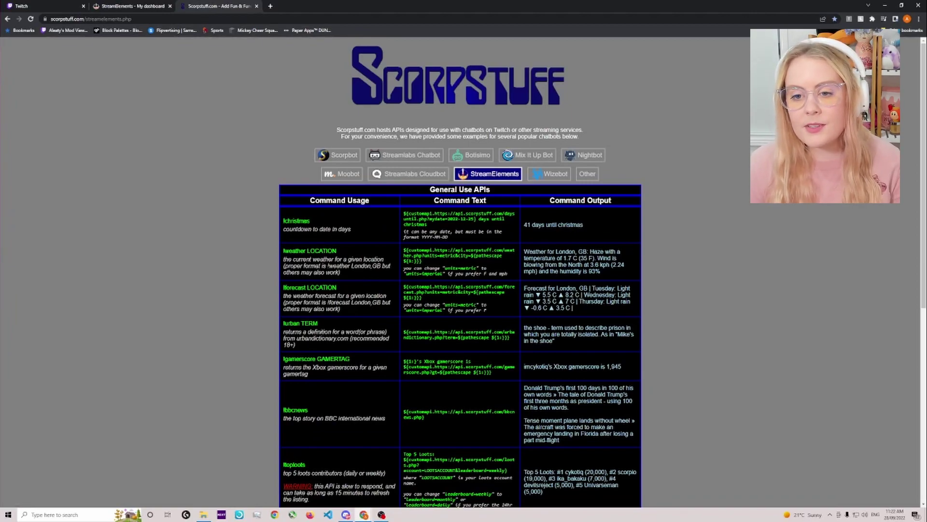
pyautogui.moveTo(428, 224); pyautogui.dragTo(409, 213)
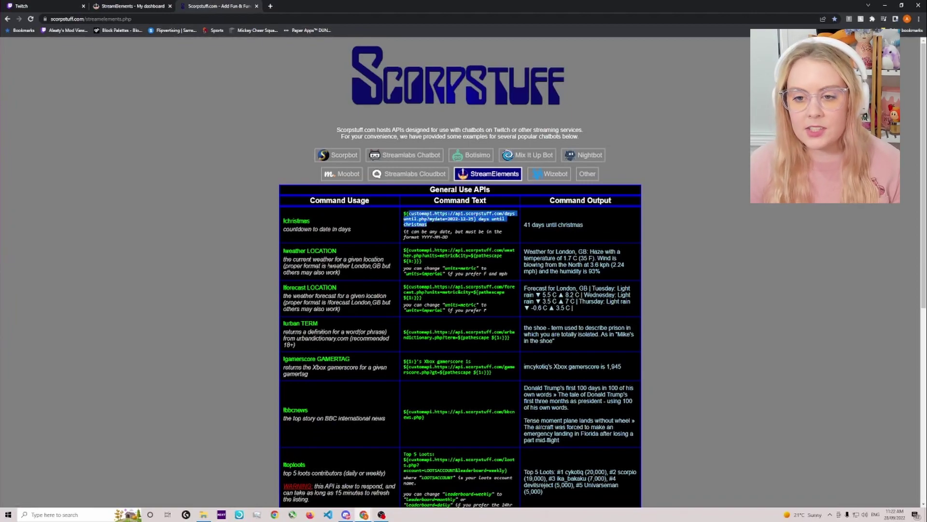
pyautogui.click(439, 226)
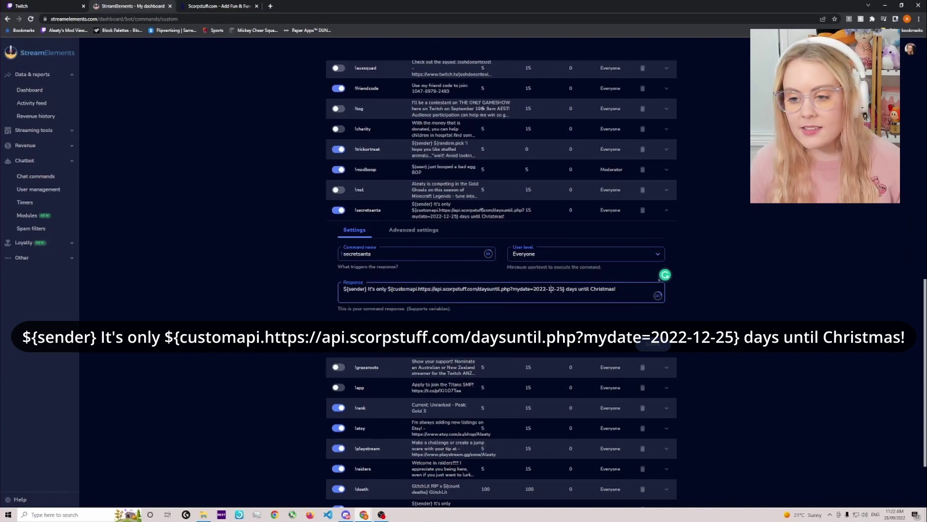
# - Leave the Response field and open the !secretsanta command's Advanced settings
pyautogui.click(779, 315)
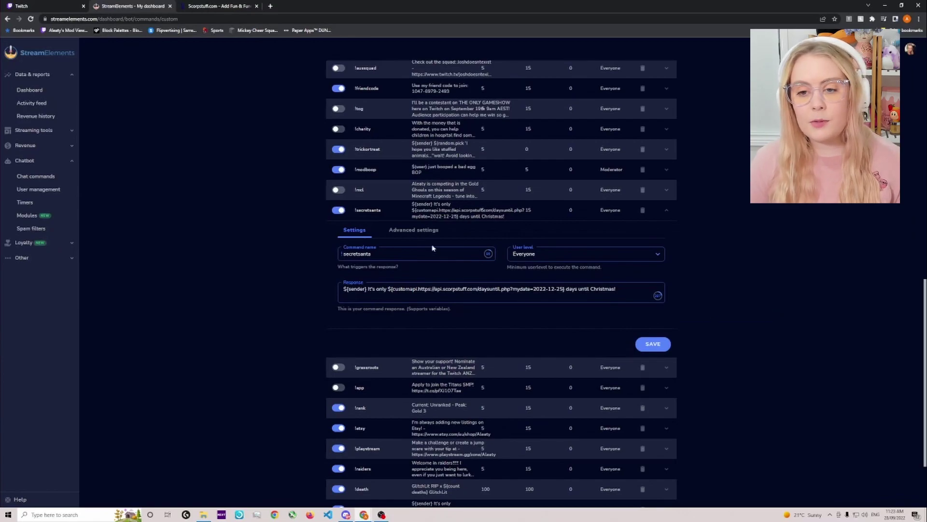
pyautogui.click(413, 230)
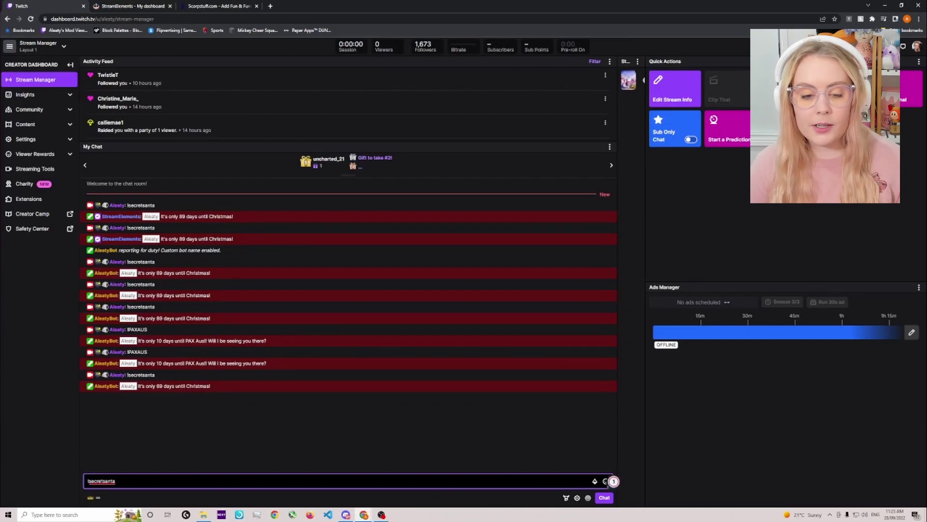
# - Send !secretsanta in Twitch chat to test the bot's Christmas countdown reply
pyautogui.press('Return')
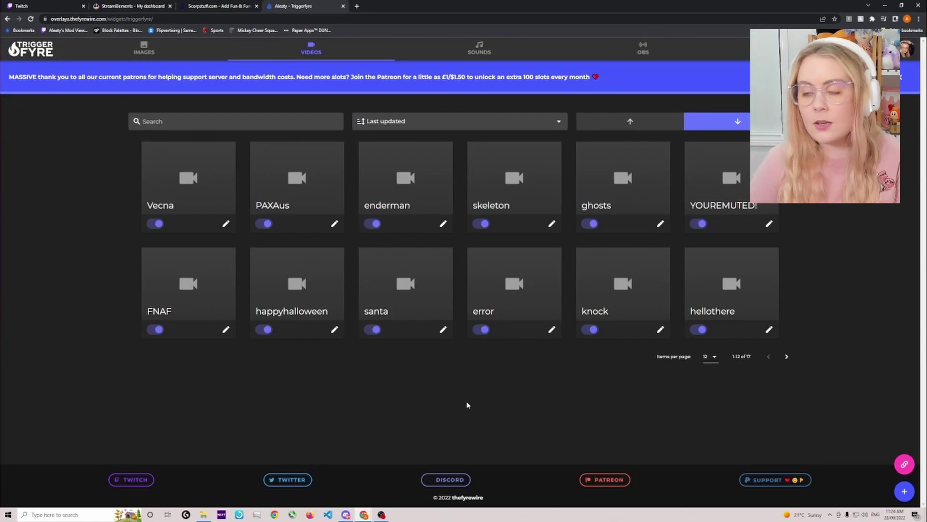
# - Draft a new santa2 video trigger playing SantaDance.mp4 with 60 s user and 30 s global cooldowns
pyautogui.click(905, 491)
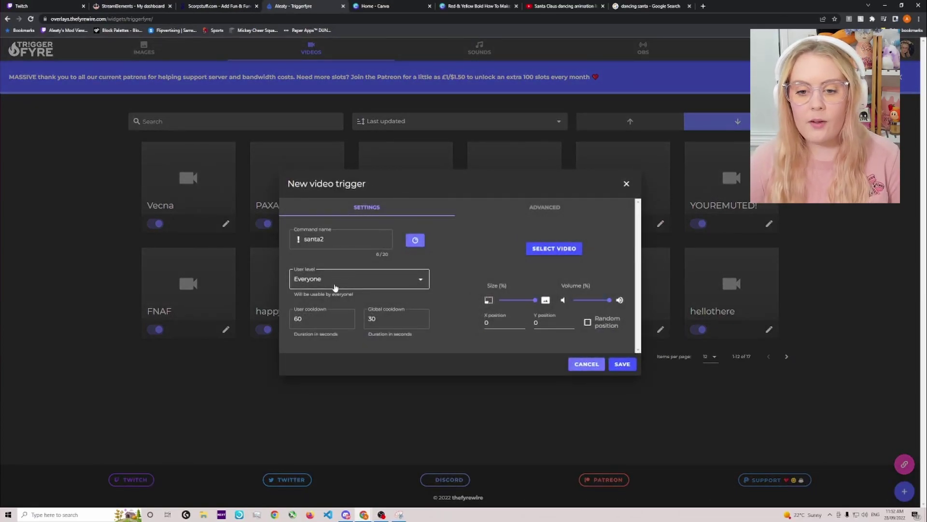
pyautogui.click(368, 319)
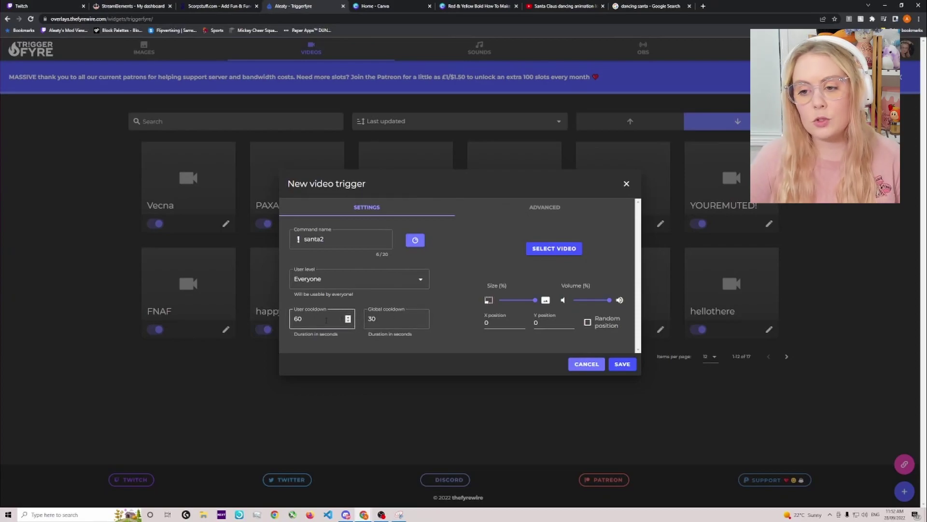
pyautogui.click(551, 250)
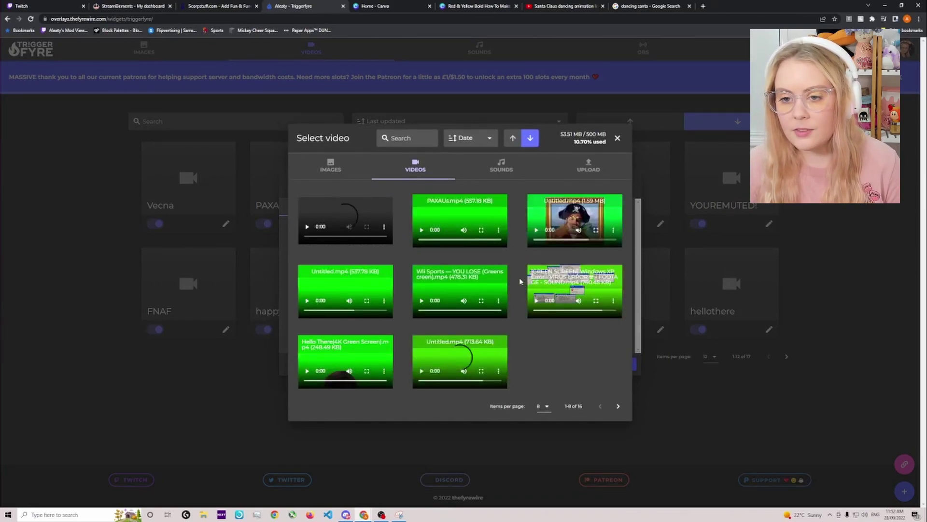
pyautogui.click(594, 238)
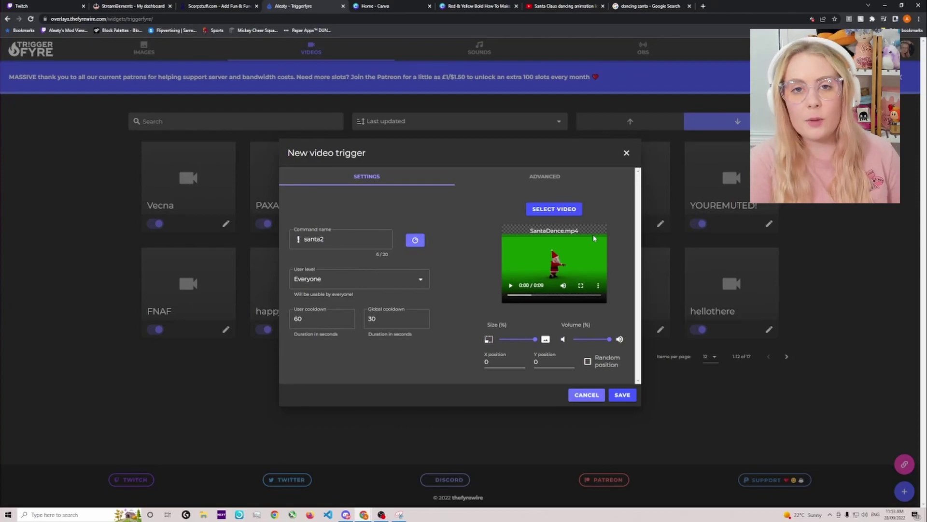
pyautogui.click(555, 177)
# - Add streamelements, the channel's bot and the streamer's account to santa2's Permitted users
pyautogui.click(334, 211)
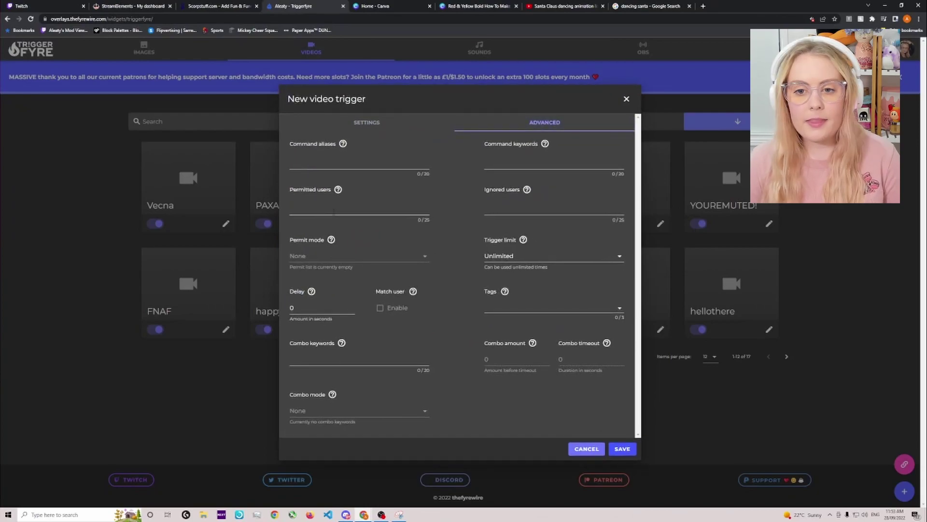
pyautogui.click(334, 211)
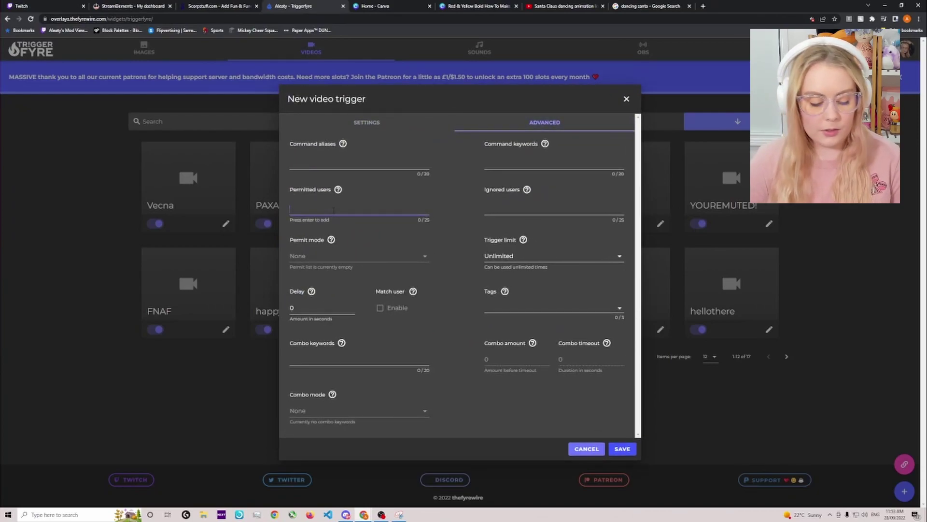
pyautogui.write('streamel')
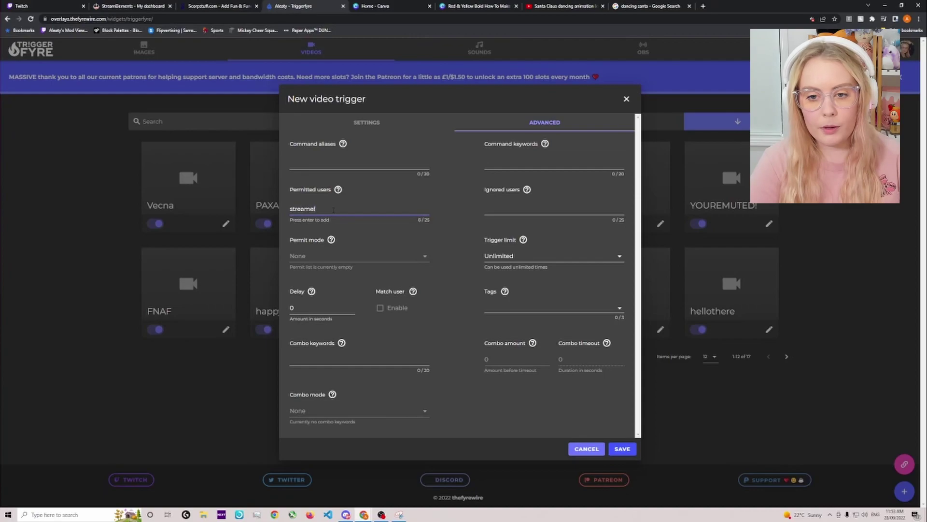
pyautogui.write('emen')
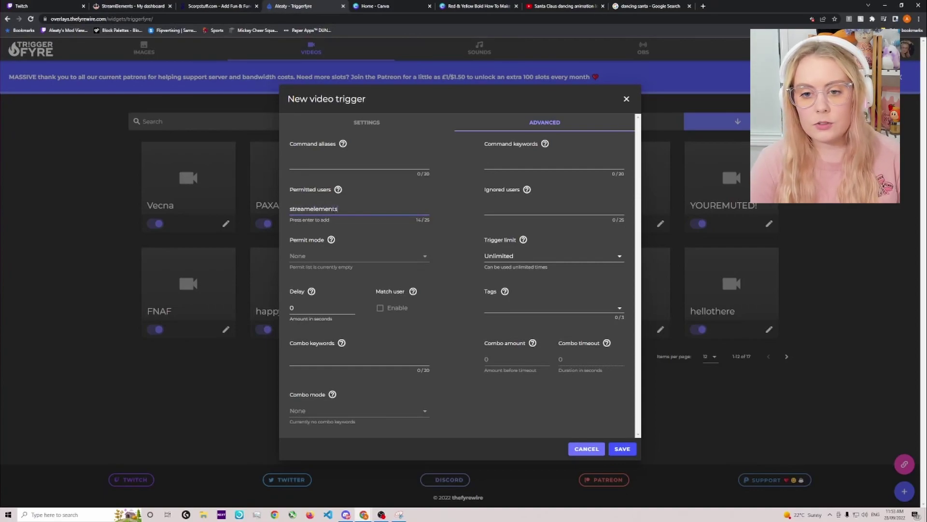
pyautogui.write('ts')
pyautogui.press('Return')
pyautogui.write('aleatybot')
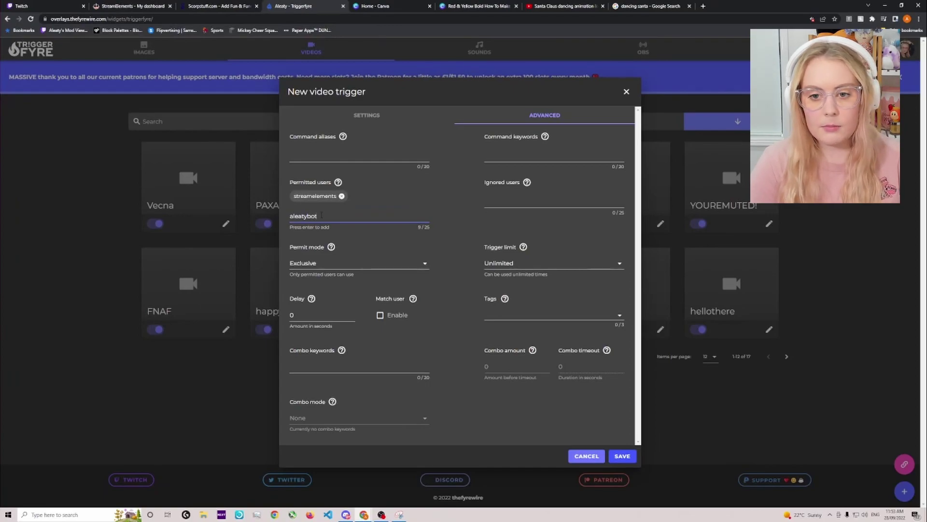
pyautogui.press('Return')
pyautogui.write('aleaty')
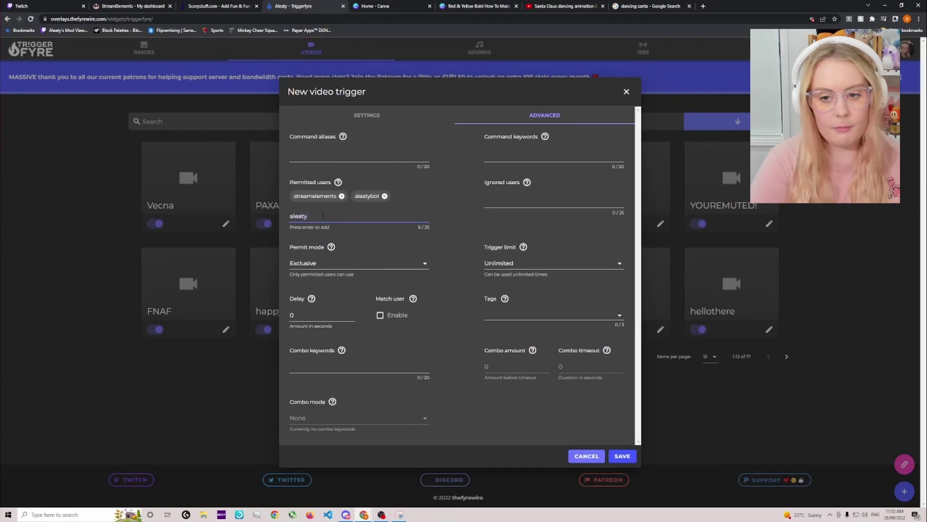
pyautogui.press('Return')
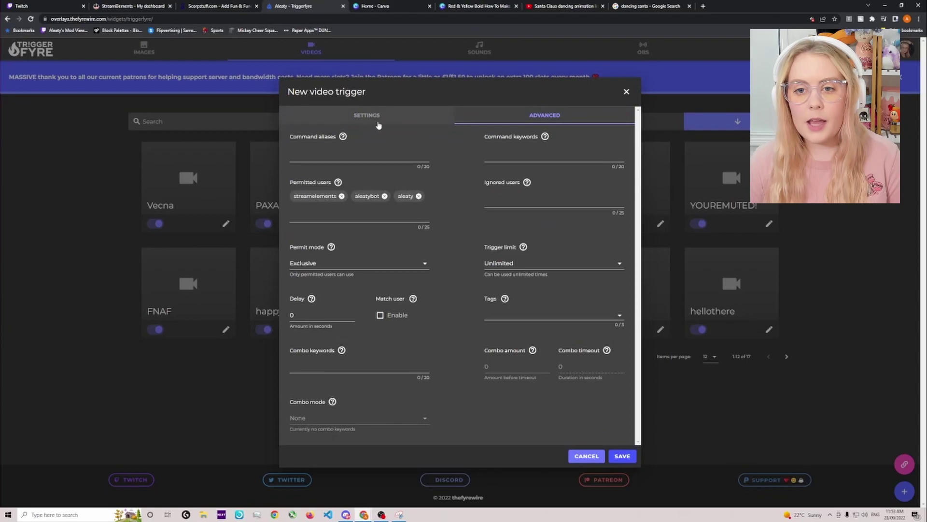
pyautogui.click(360, 117)
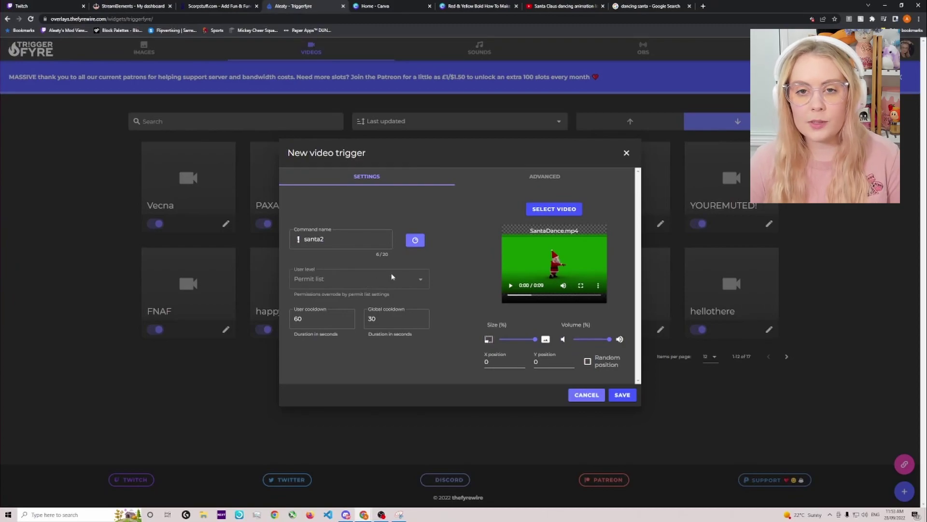
# - Add Christmas as a command keyword on the santa2 trigger's Advanced tab
pyautogui.click(522, 180)
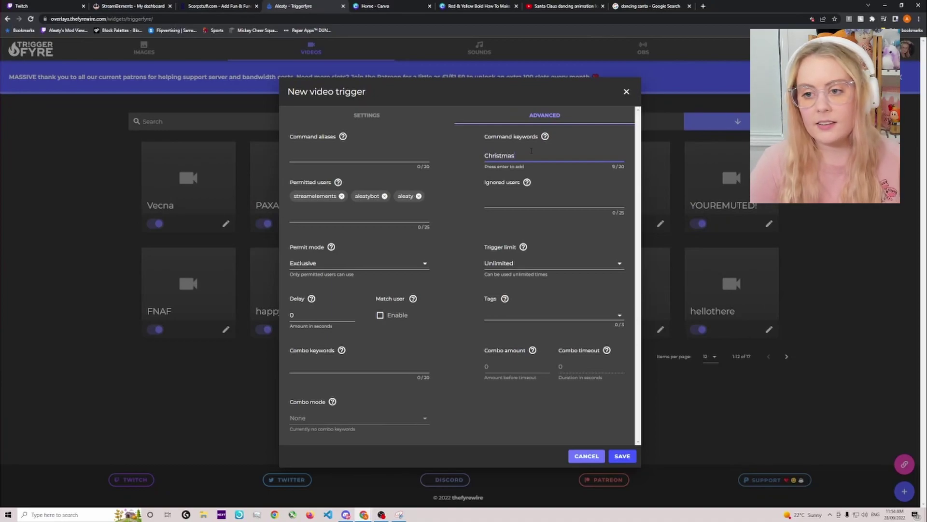
pyautogui.press('Return')
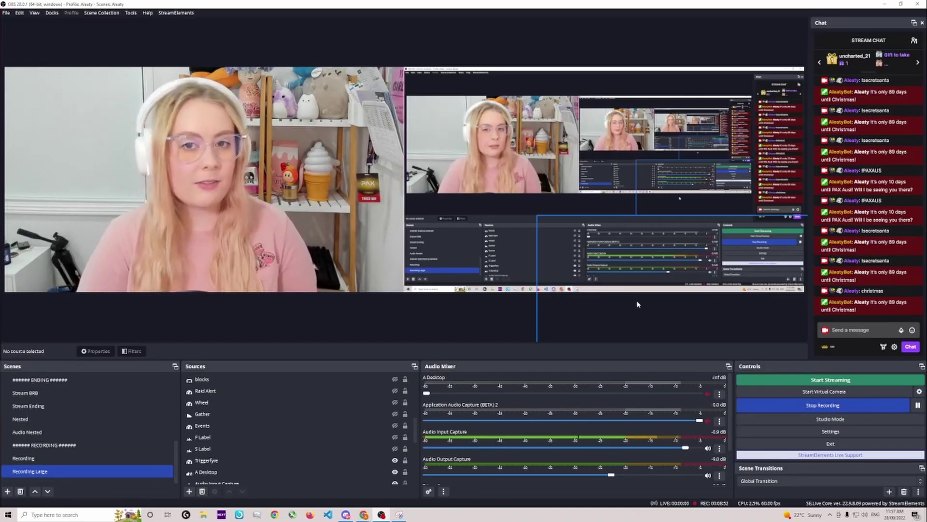
# - Add a SantaTest media source playing the dancing Santa video from the Videos folder
pyautogui.click(206, 461)
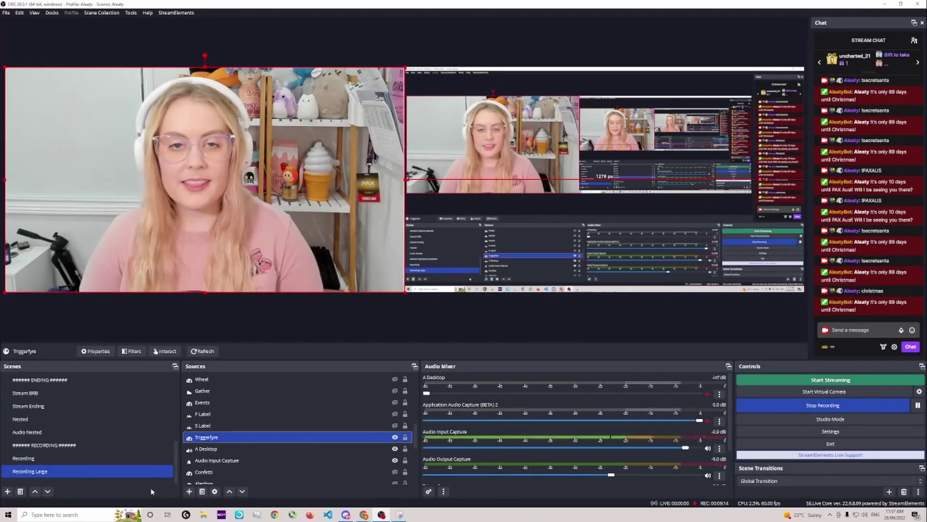
pyautogui.click(188, 491)
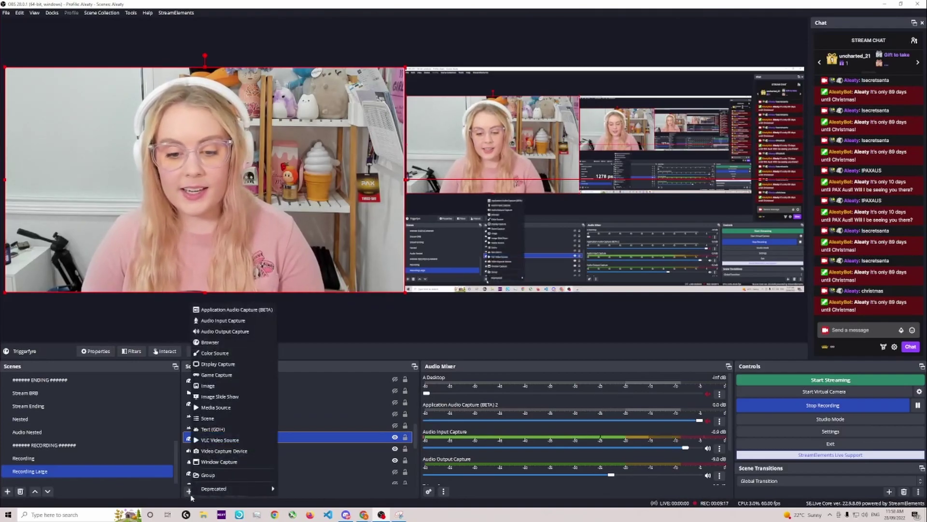
pyautogui.click(233, 407)
pyautogui.write('Santa')
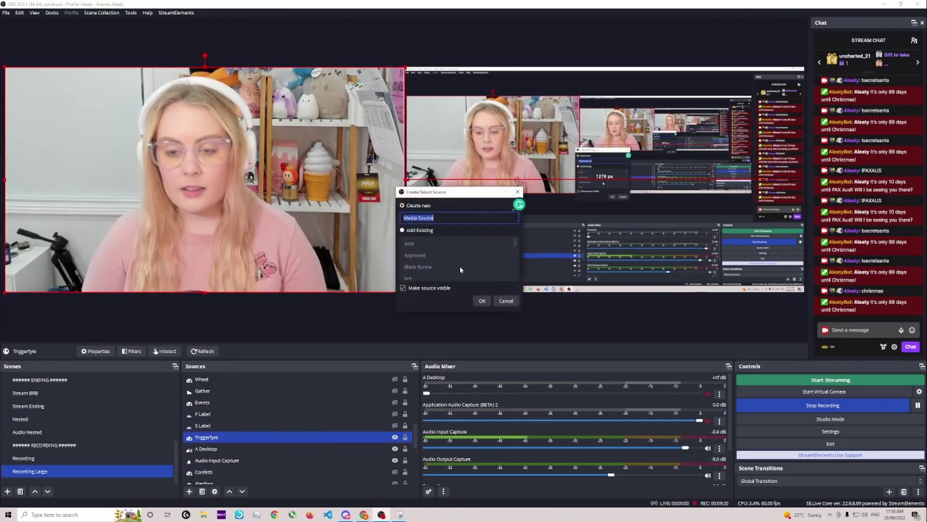
pyautogui.write('Test')
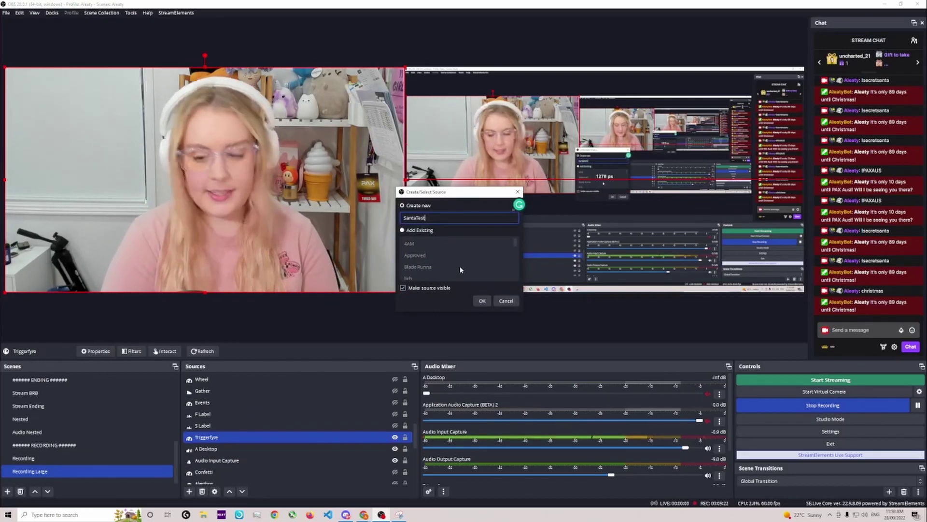
pyautogui.press('Return')
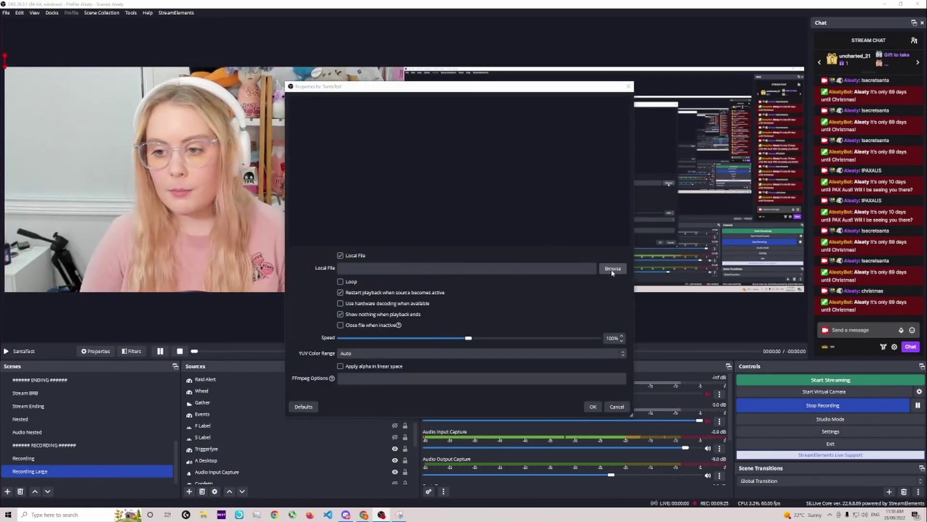
pyautogui.click(612, 268)
pyautogui.click(313, 215)
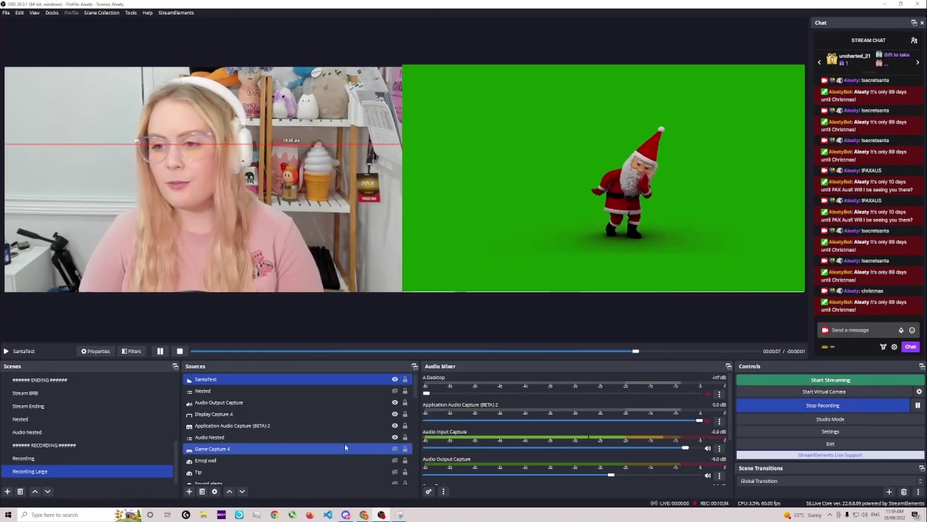
# - Select only the SantaTest source and pause the Santa clip
pyautogui.keyDown('ctrl'); pyautogui.click(344, 448); pyautogui.keyUp('ctrl')
pyautogui.keyDown('ctrl'); pyautogui.click(230, 404); pyautogui.keyUp('ctrl')
pyautogui.keyDown('ctrl'); pyautogui.click(230, 404); pyautogui.keyUp('ctrl')
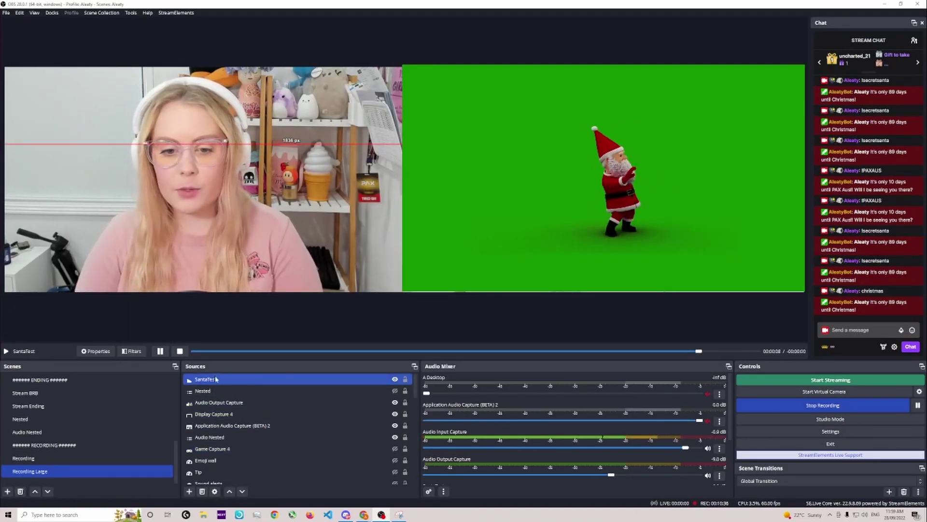
pyautogui.click(161, 352)
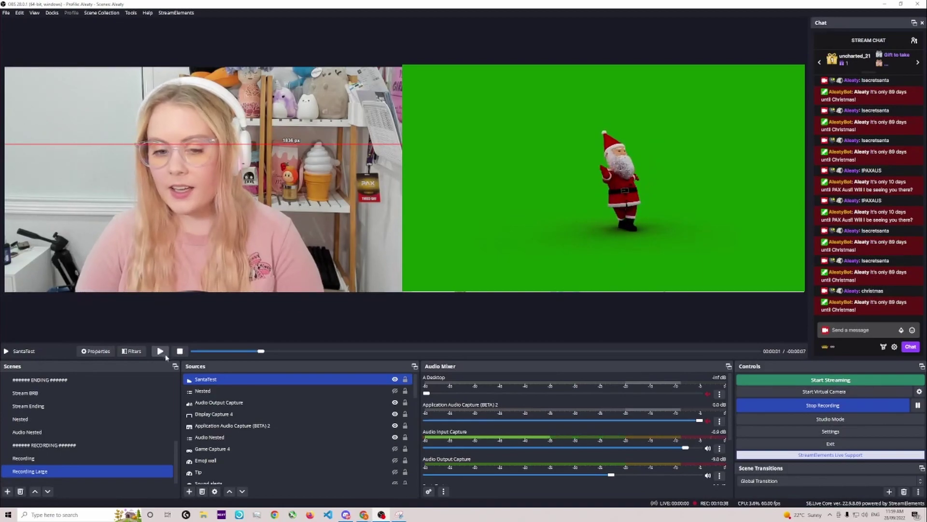
# - Add a Color Key filter to SantaTest, keeping its default name
pyautogui.rightClick(198, 379)
pyautogui.click(234, 365)
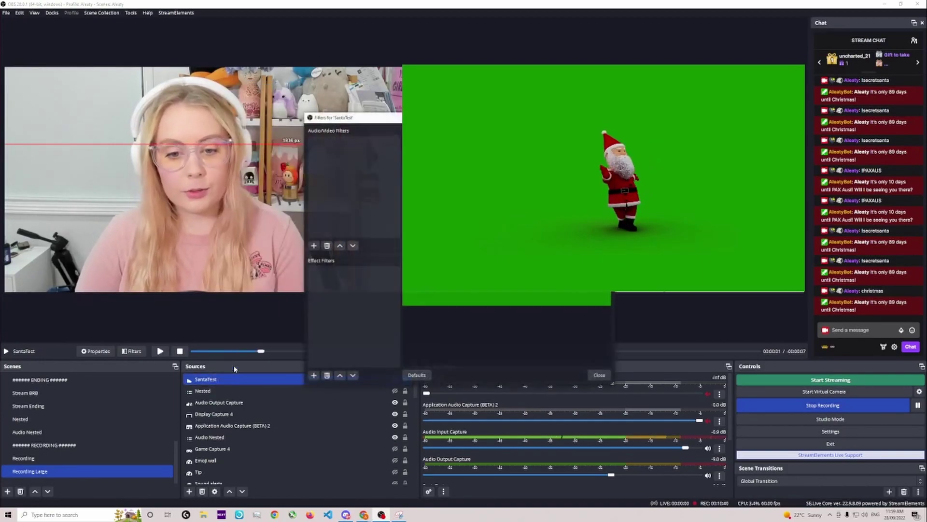
pyautogui.click(313, 375)
pyautogui.click(335, 420)
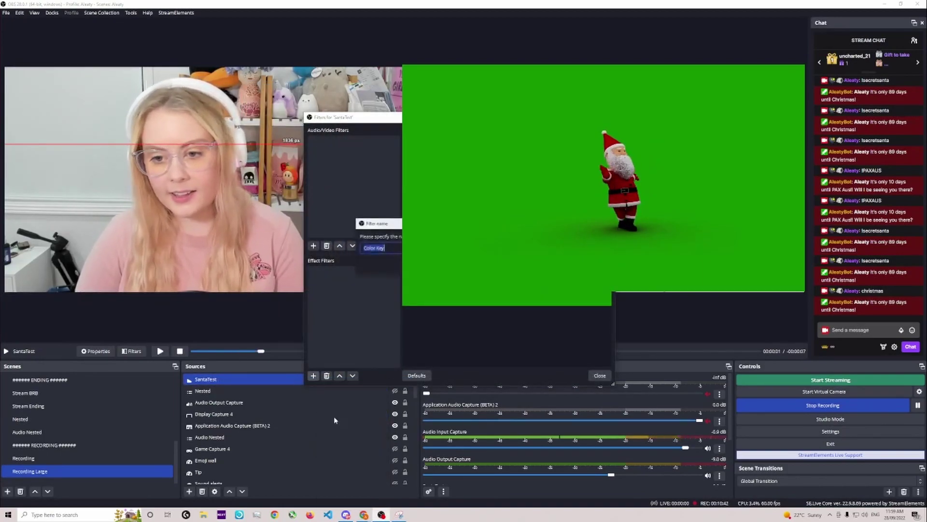
pyautogui.press('Return')
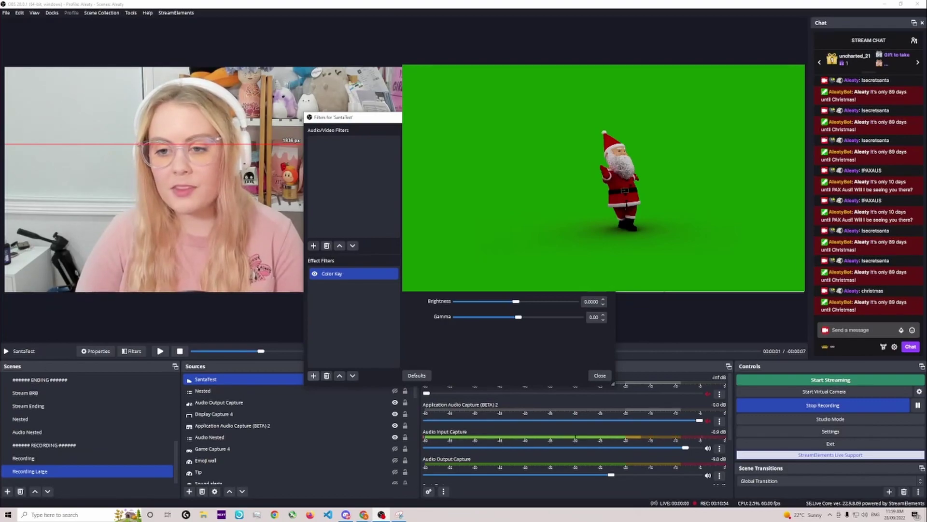
# - Tune the Color Key: higher Similarity, Smoothness 62, more Contrast and Brightness, then reposition Santa
pyautogui.click(523, 240)
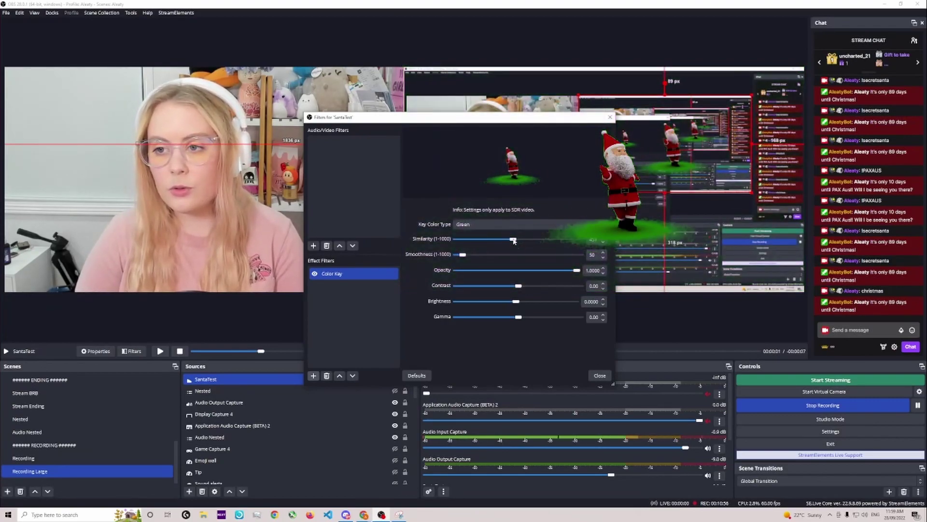
pyautogui.moveTo(522, 241); pyautogui.dragTo(556, 243)
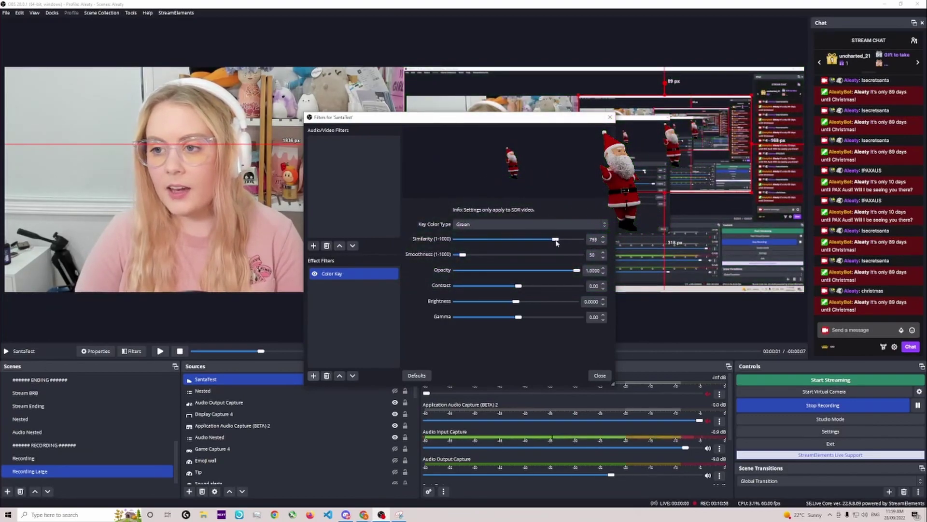
pyautogui.moveTo(463, 256); pyautogui.dragTo(464, 261)
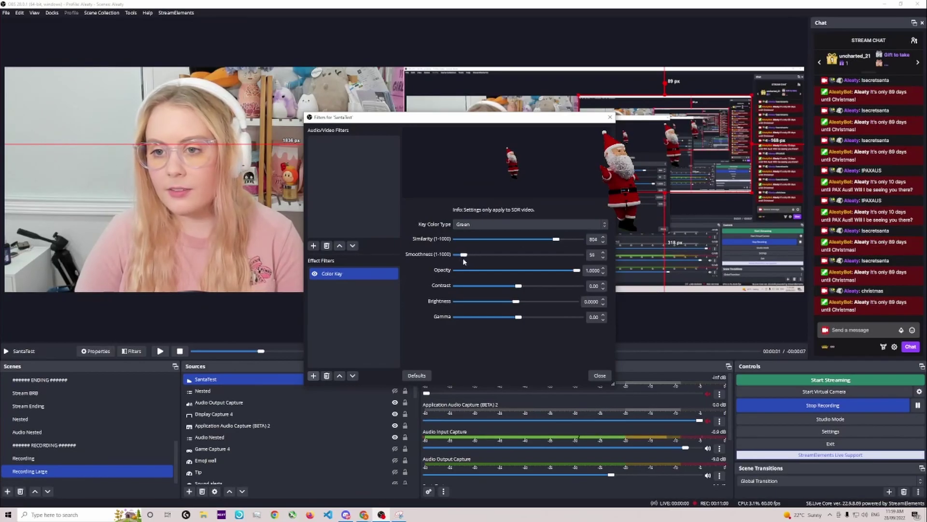
pyautogui.moveTo(577, 270)
pyautogui.mouseDown()
pyautogui.moveTo(559, 272)
pyautogui.moveTo(577, 270)
pyautogui.mouseUp()
pyautogui.moveTo(518, 286); pyautogui.dragTo(511, 303)
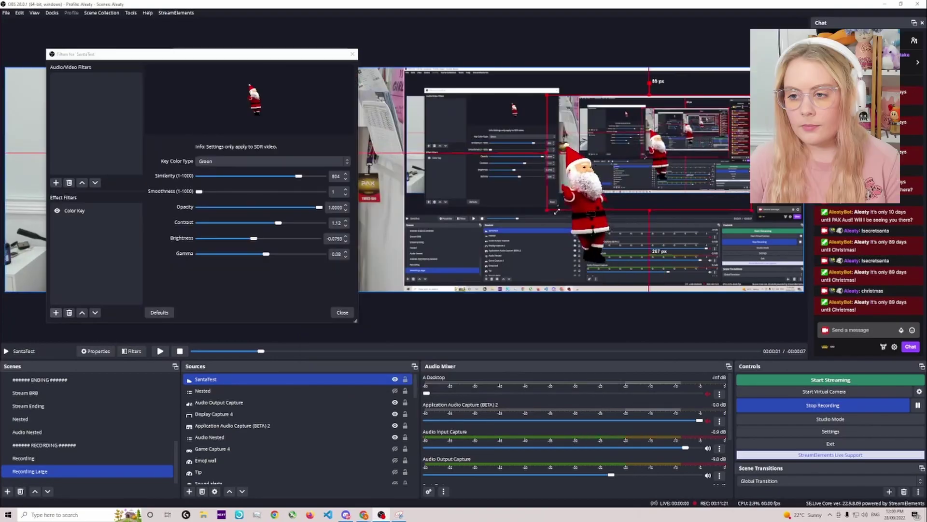
pyautogui.moveTo(461, 177); pyautogui.dragTo(429, 269)
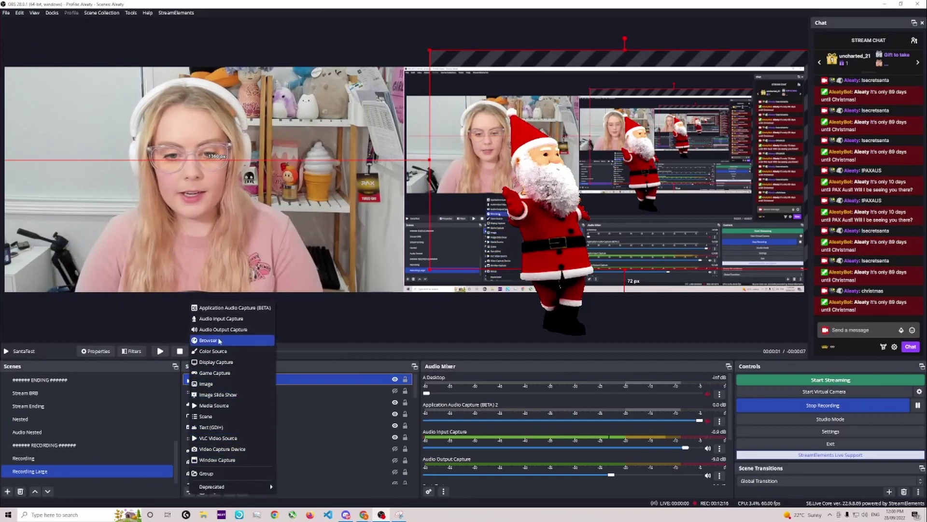
# - Create a browser source named TriggerfyreTest and copy the TriggerFyre overlay link
pyautogui.click(218, 341)
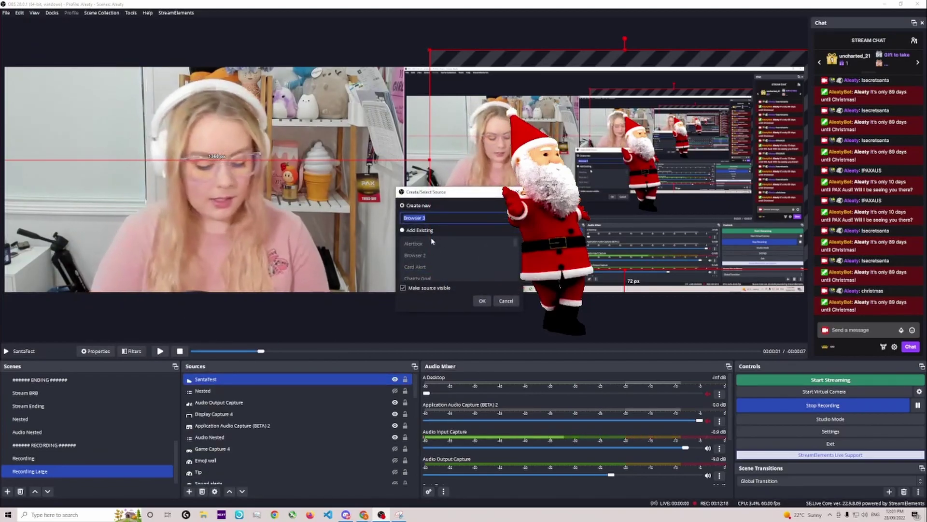
pyautogui.write('TiiggerfyreTest')
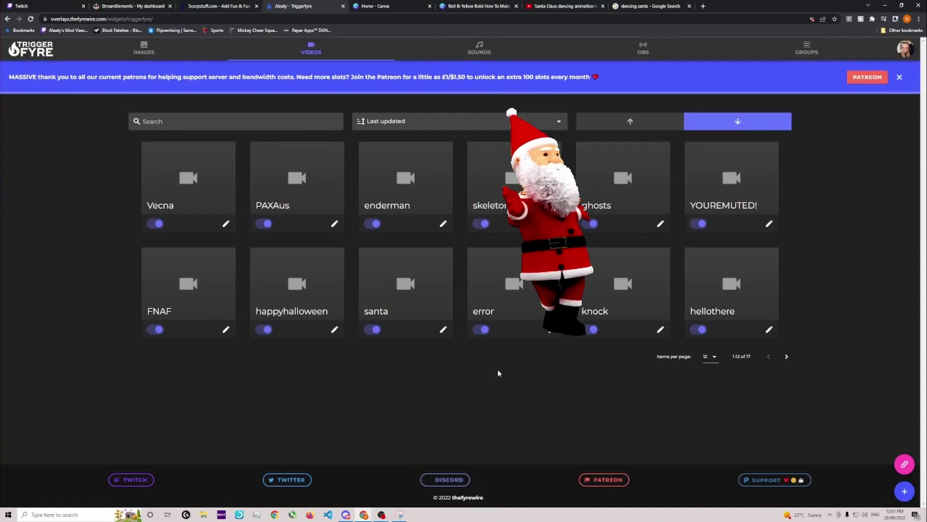
pyautogui.click(904, 465)
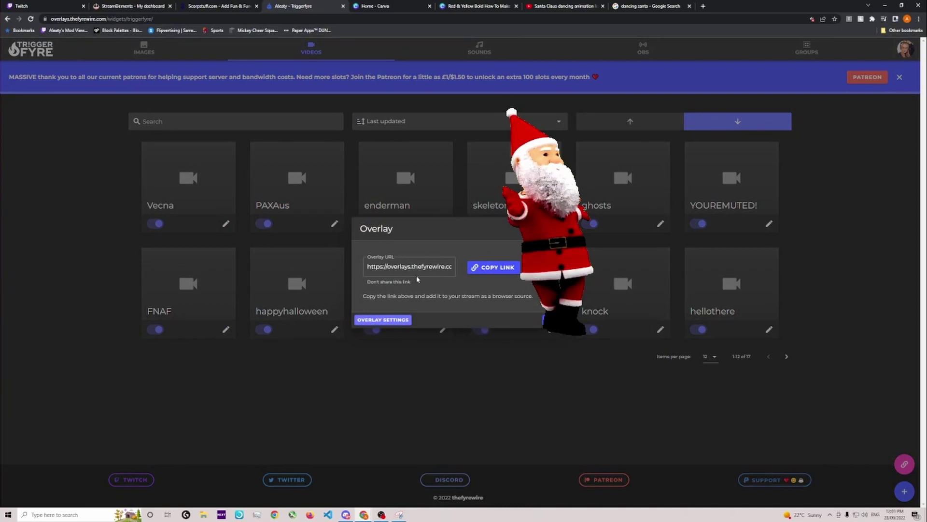
pyautogui.click(493, 267)
pyautogui.click(767, 322)
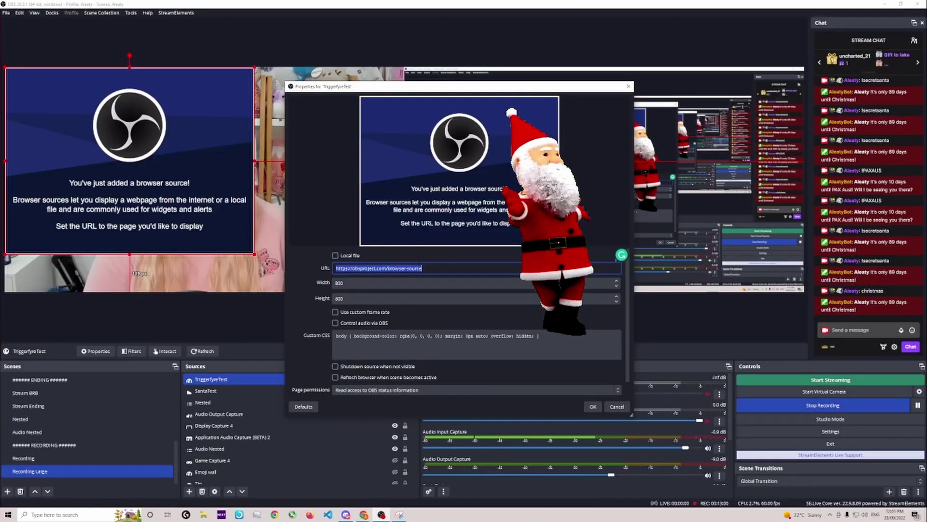
# - Paste the overlay link as the browser source URL and copy SantaTest's Color Key filter
pyautogui.click(431, 263)
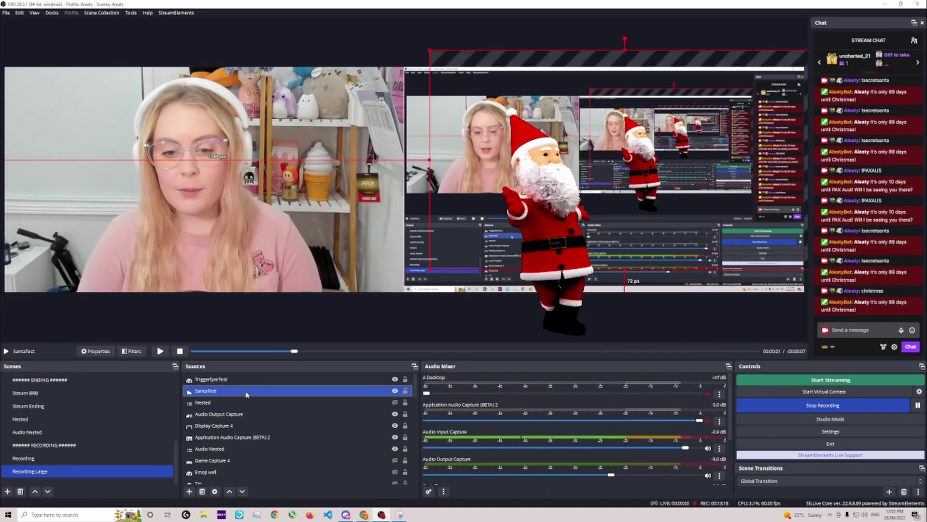
pyautogui.rightClick(245, 391)
pyautogui.click(259, 375)
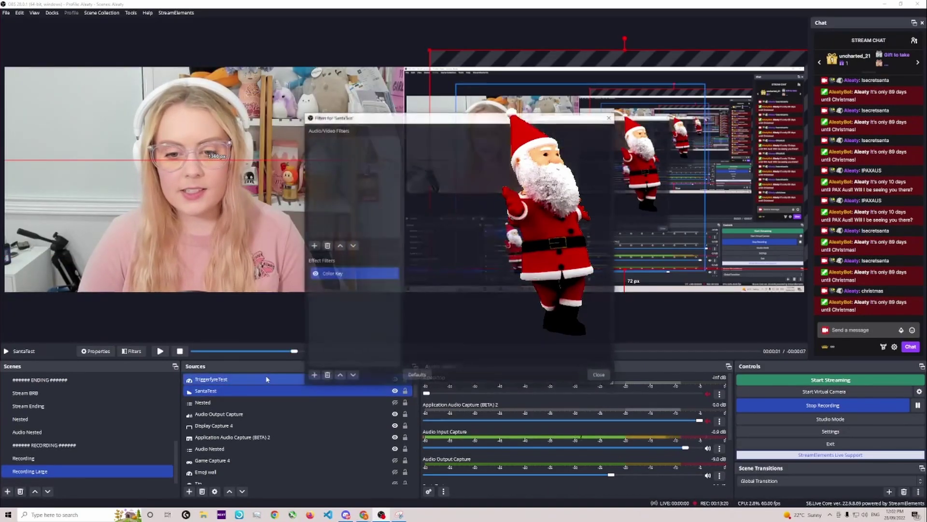
pyautogui.rightClick(332, 275)
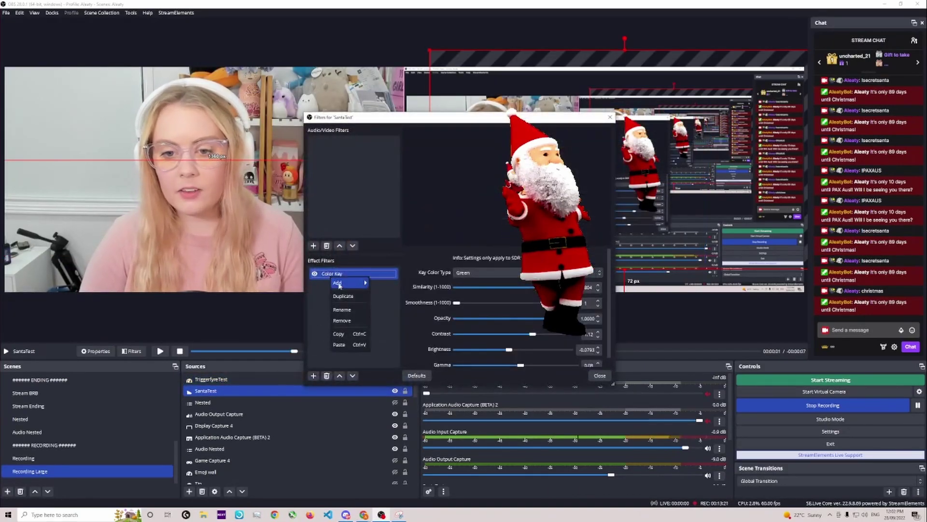
pyautogui.click(341, 335)
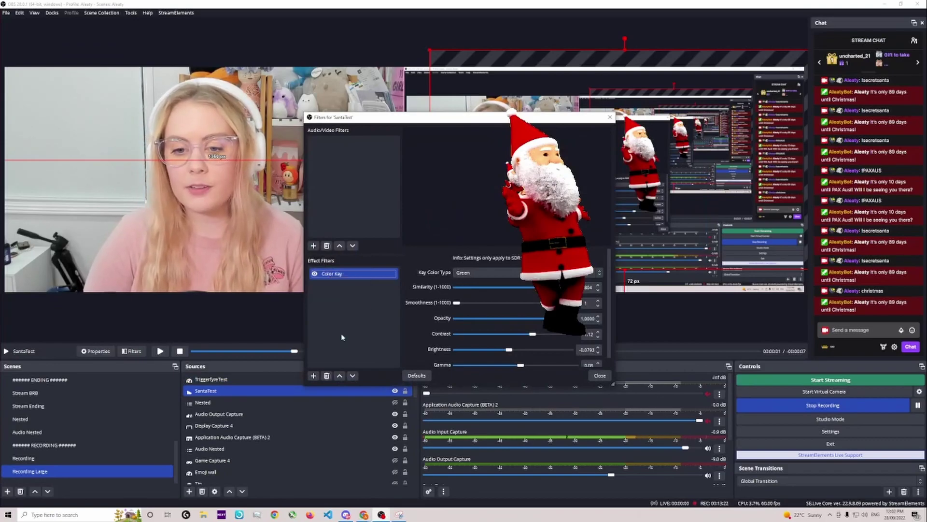
pyautogui.click(610, 116)
# - Hide SantaTest and paste the Color Key filter onto TriggerfyreTest
pyautogui.click(394, 390)
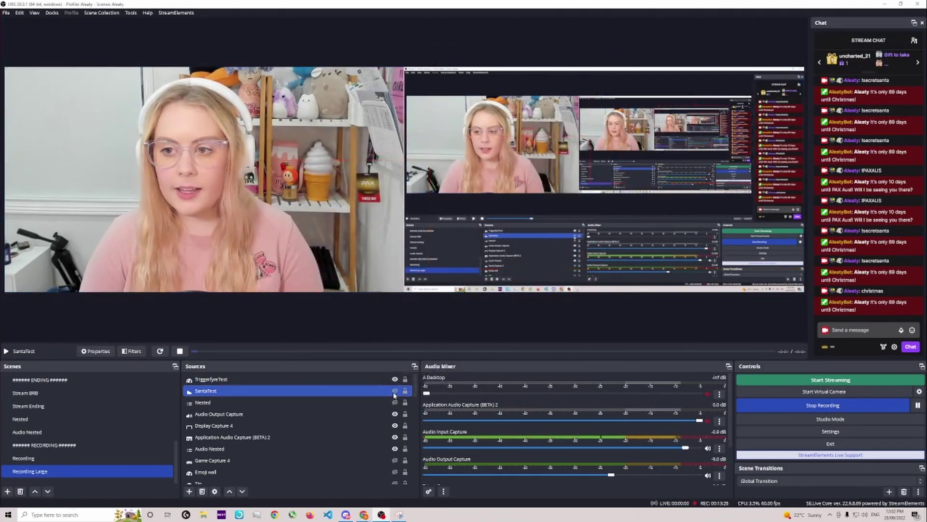
pyautogui.click(254, 379)
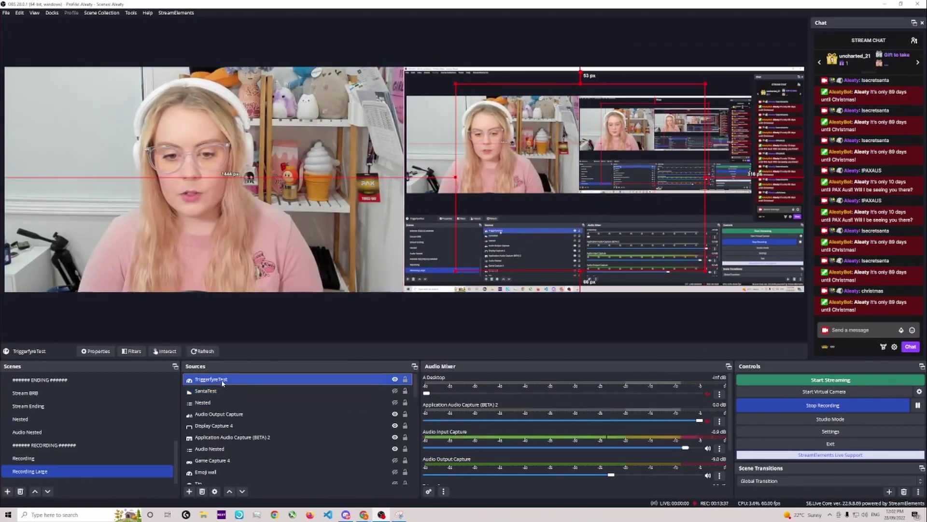
pyautogui.rightClick(223, 379)
pyautogui.click(252, 364)
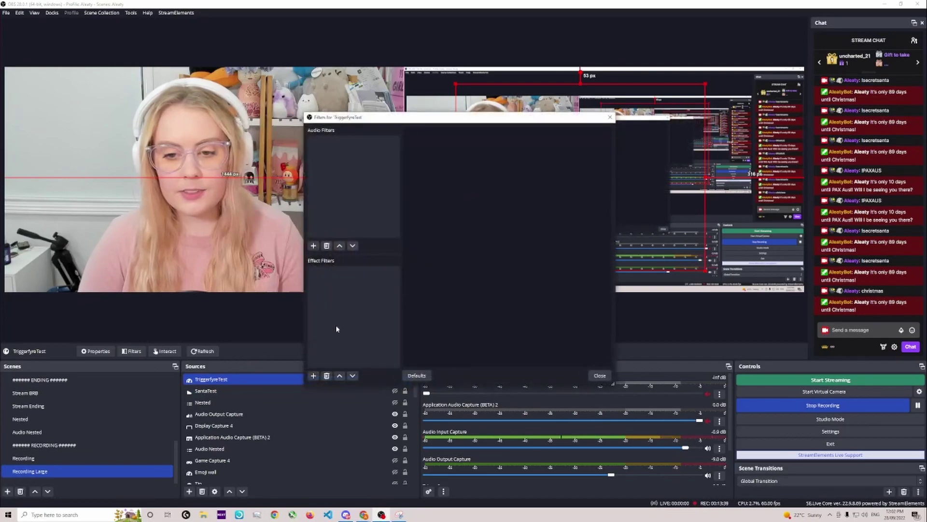
pyautogui.rightClick(325, 334)
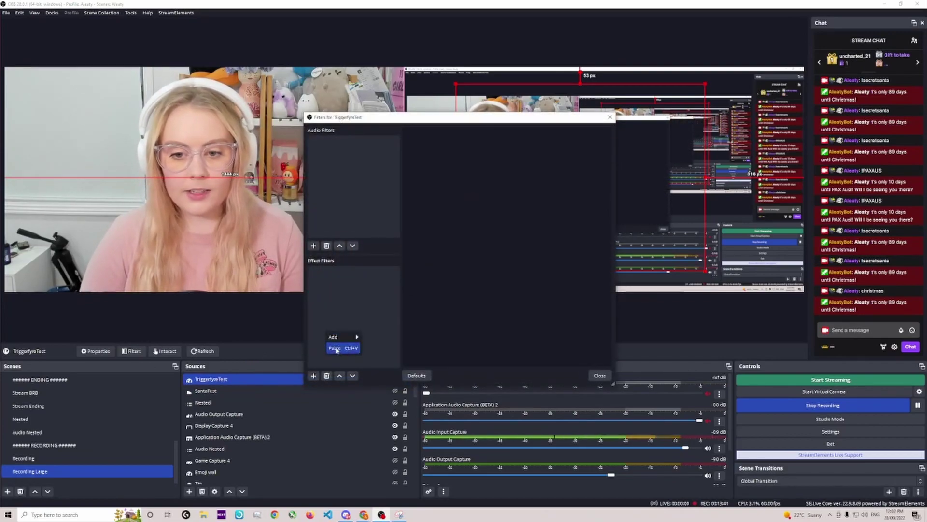
pyautogui.click(336, 351)
pyautogui.click(356, 191)
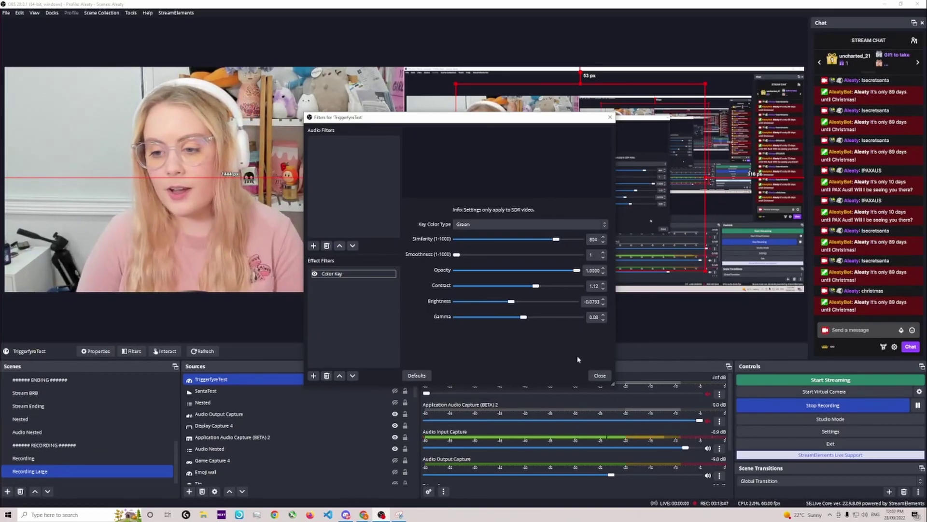
pyautogui.click(600, 375)
# - Send !secretsanta in the chat to trigger the dancing Santa overlay
pyautogui.click(858, 330)
pyautogui.write('!secretsanta')
pyautogui.press('Return')
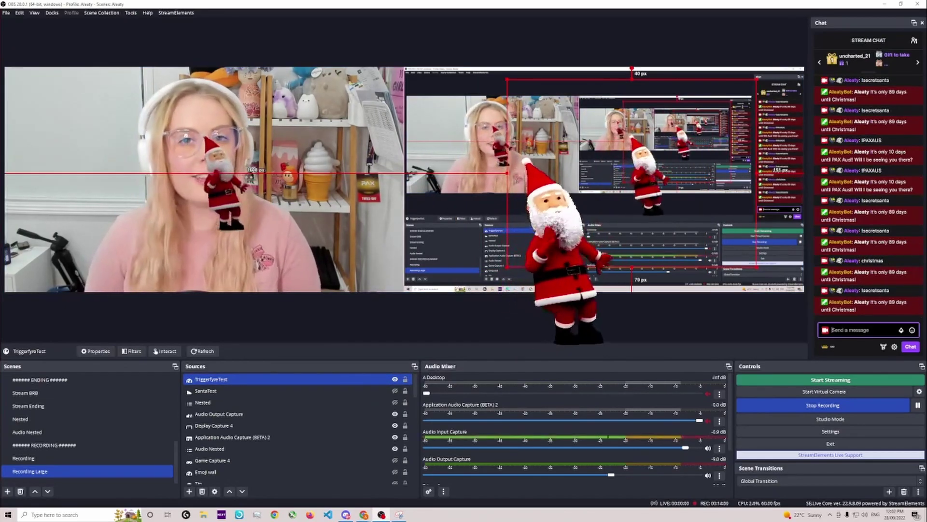